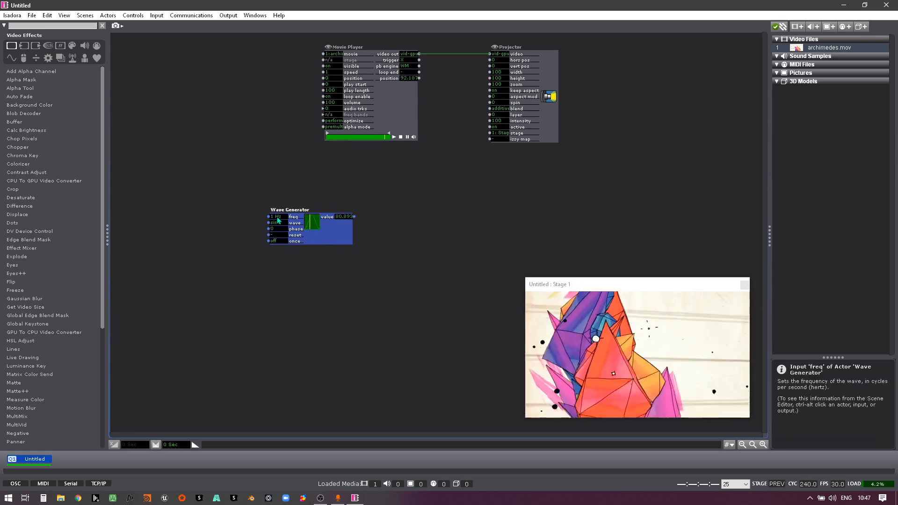
Step: Set the Wave Generator's frequency to 0.3 Hz, then widen the actor and move it left
left_click_drag(278, 216, 279, 220)
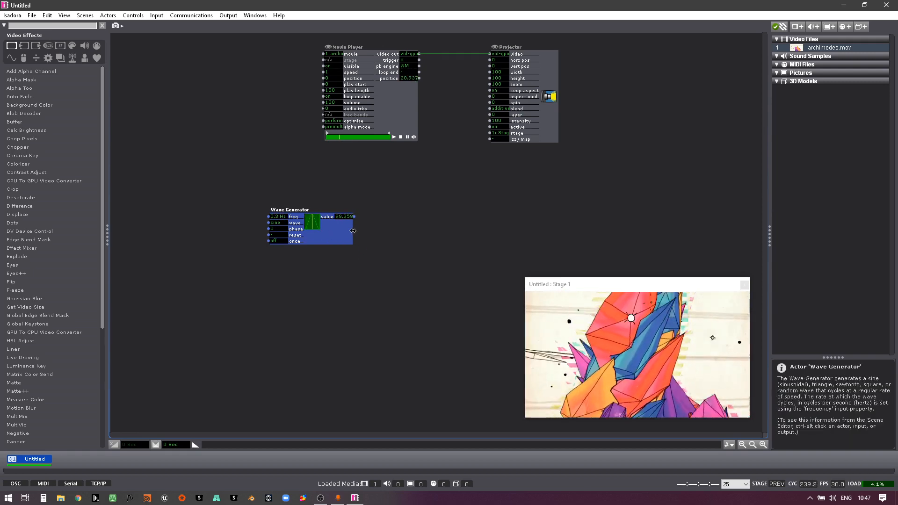
left_click_drag(353, 231, 362, 231)
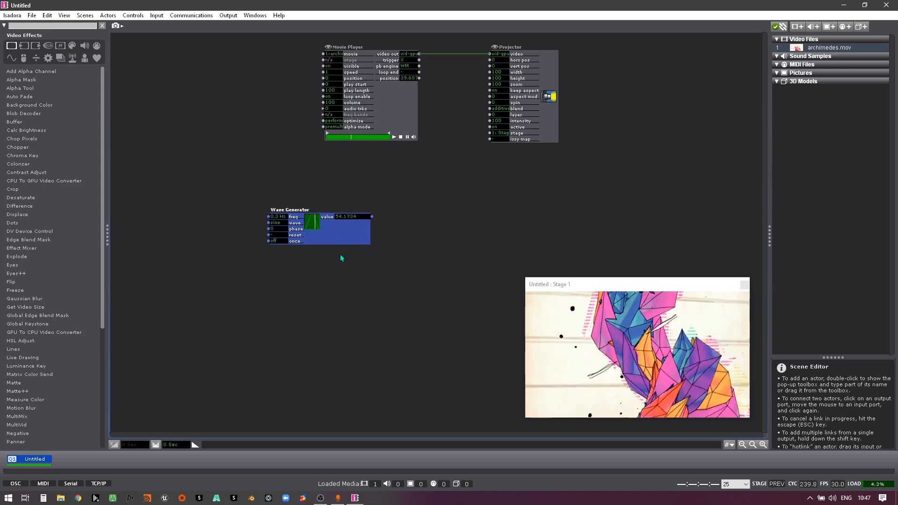
left_click_drag(337, 240, 304, 237)
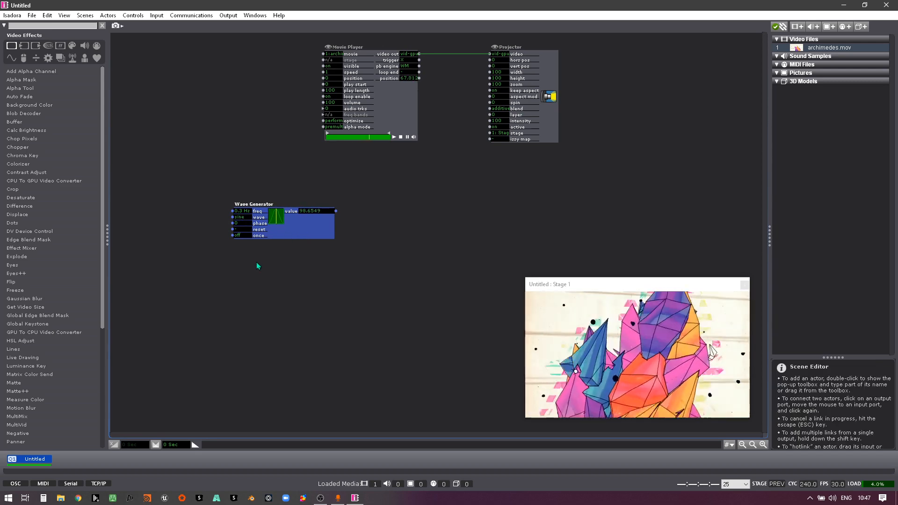
Step: Try the triangle and random wave shapes on the Wave Generator, and return the wave to sine
left_click(233, 218)
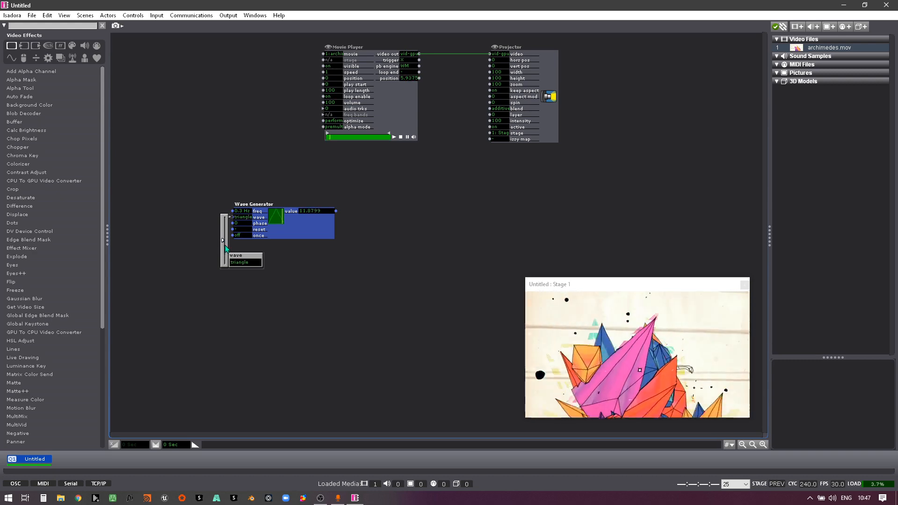
left_click_drag(226, 240, 245, 225)
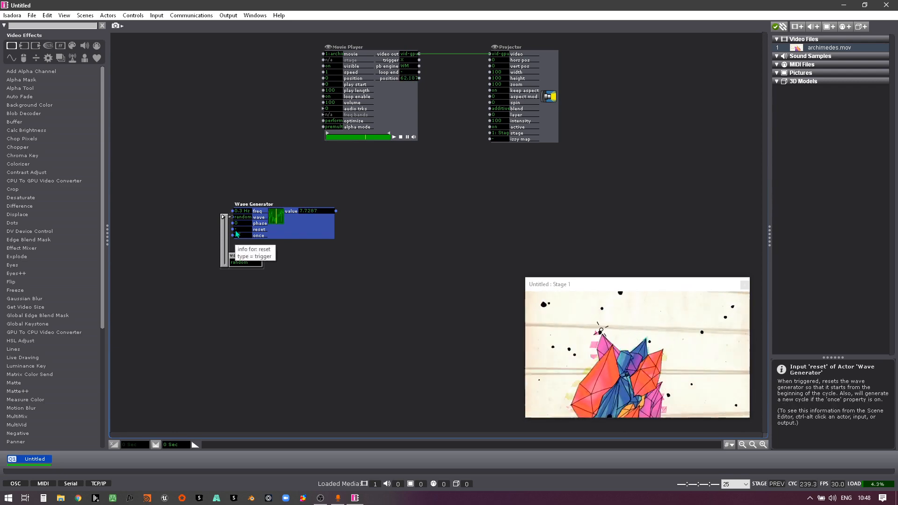
left_click_drag(226, 218, 217, 280)
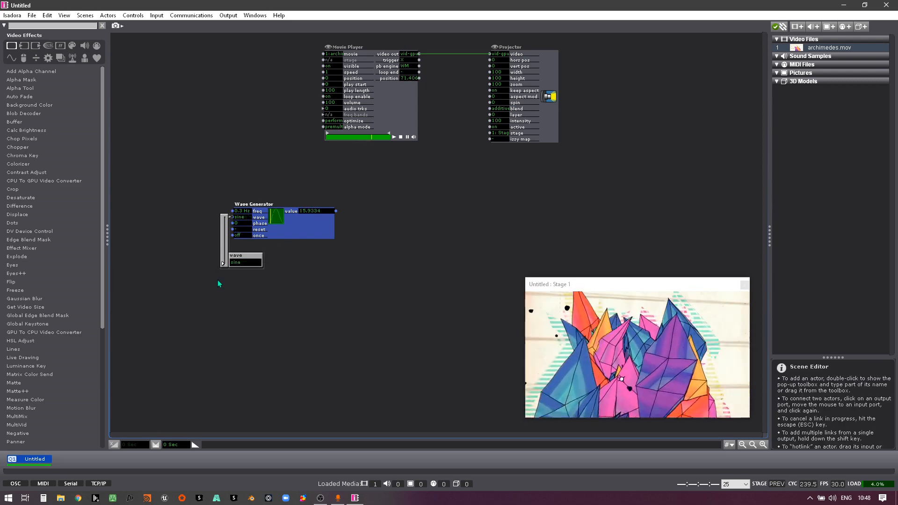
left_click(261, 304)
Step: Move the Wave Generator further left and add a Colorizer actor in the empty area beside it
left_click_drag(317, 230, 291, 220)
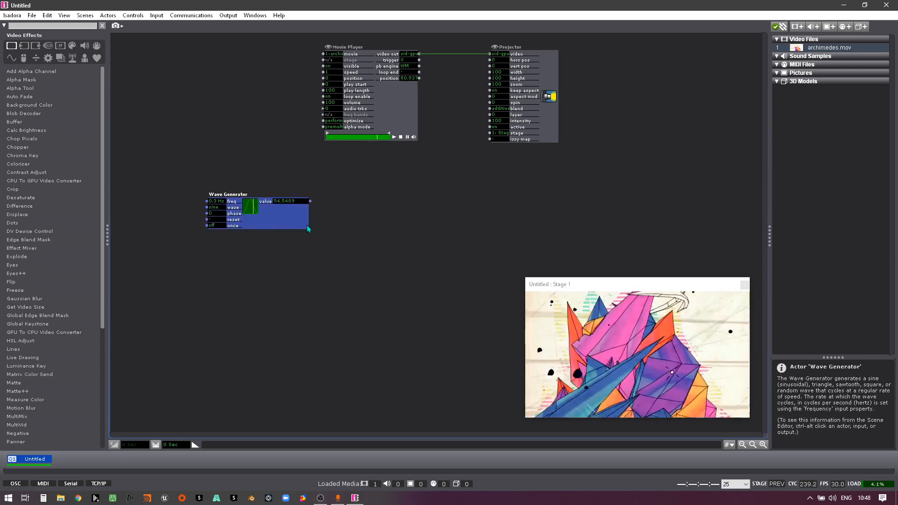
double_click(419, 244)
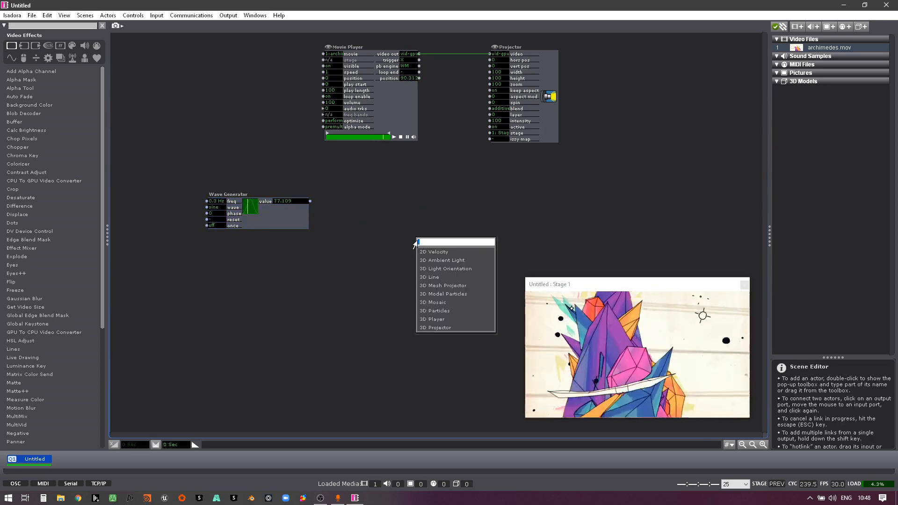
type("color")
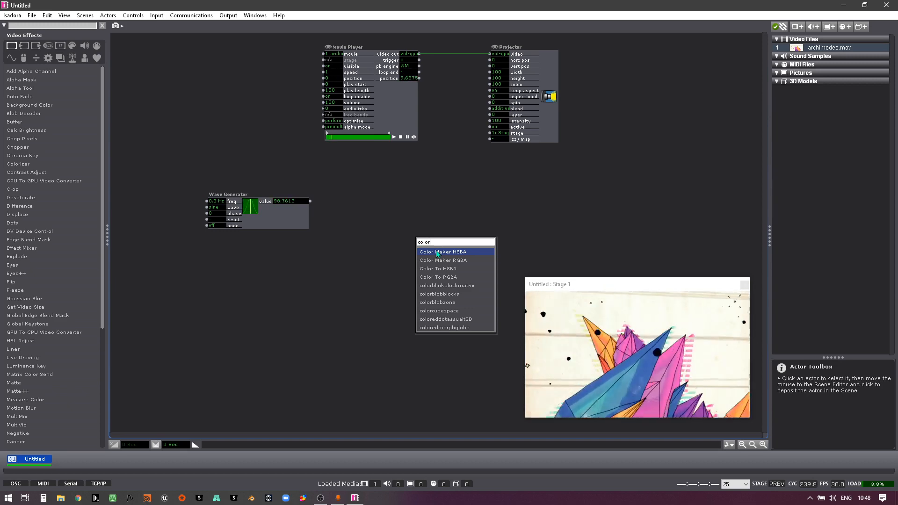
type("i")
key("Return")
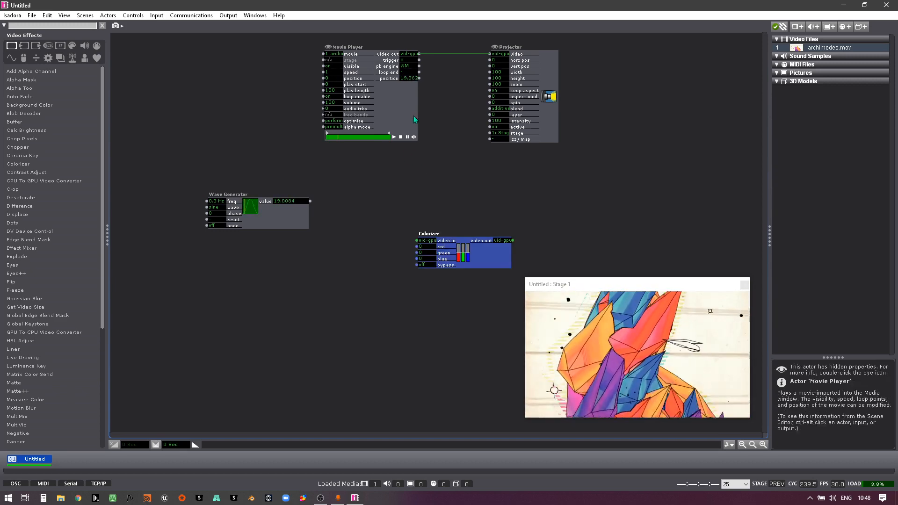
Step: Spread the actors to insert the Colorizer between Movie Player and Projector, and link the Wave Generator's value to its red input
left_click_drag(406, 113, 303, 111)
left_click_drag(536, 116, 611, 116)
left_click_drag(483, 256, 500, 71)
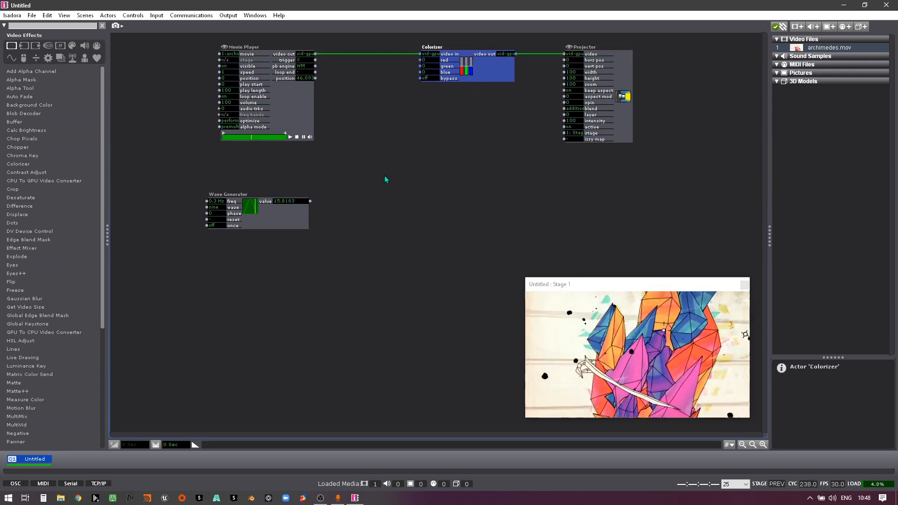
left_click(310, 201)
left_click(420, 60)
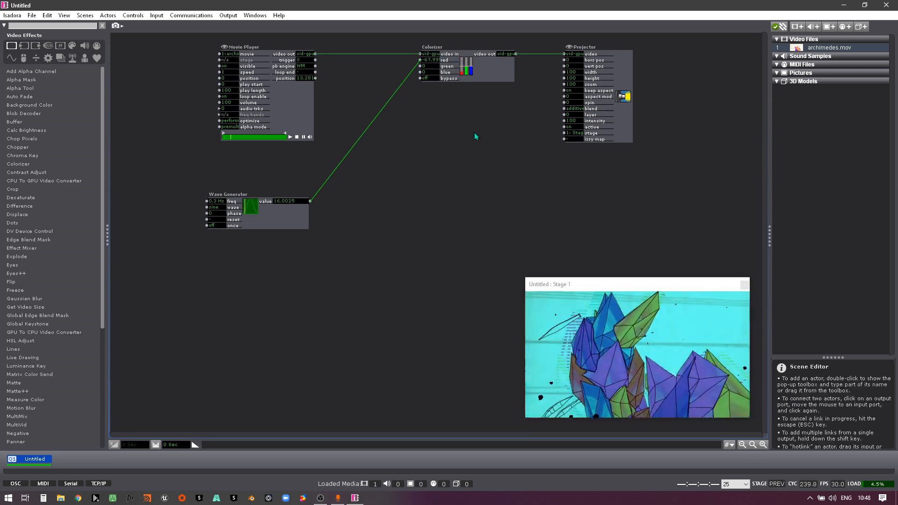
Step: Duplicate the Wave Generator, place the copy below the original and set its frequency to 0.7 Hz
left_click(282, 227)
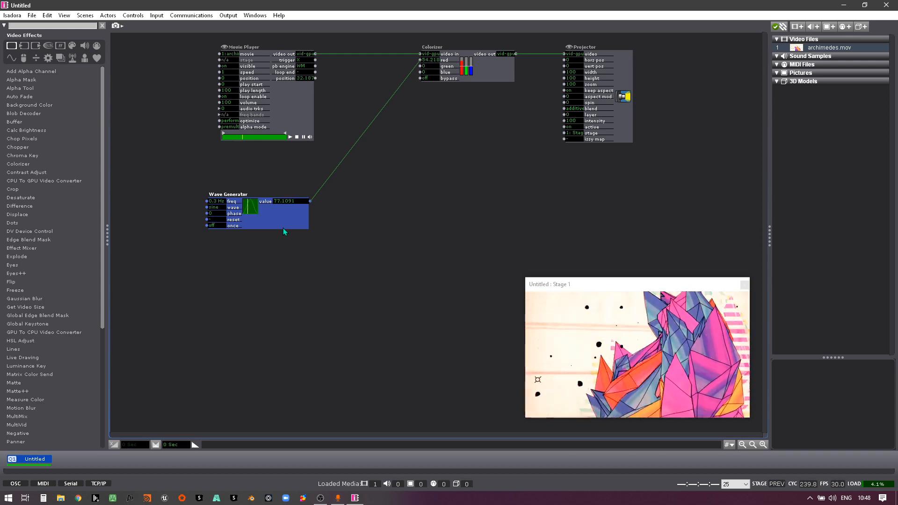
key("ctrl+d")
left_click_drag(284, 231, 277, 280)
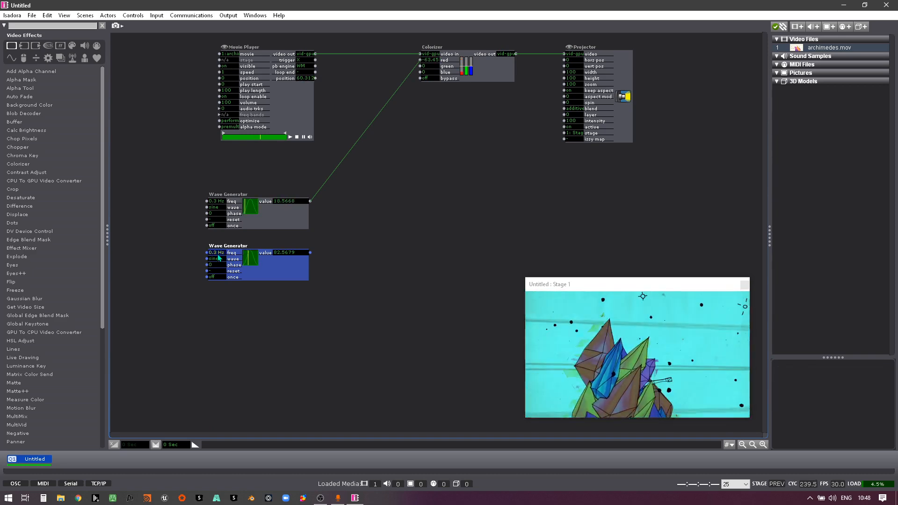
left_click_drag(218, 255, 231, 276)
left_click(299, 307)
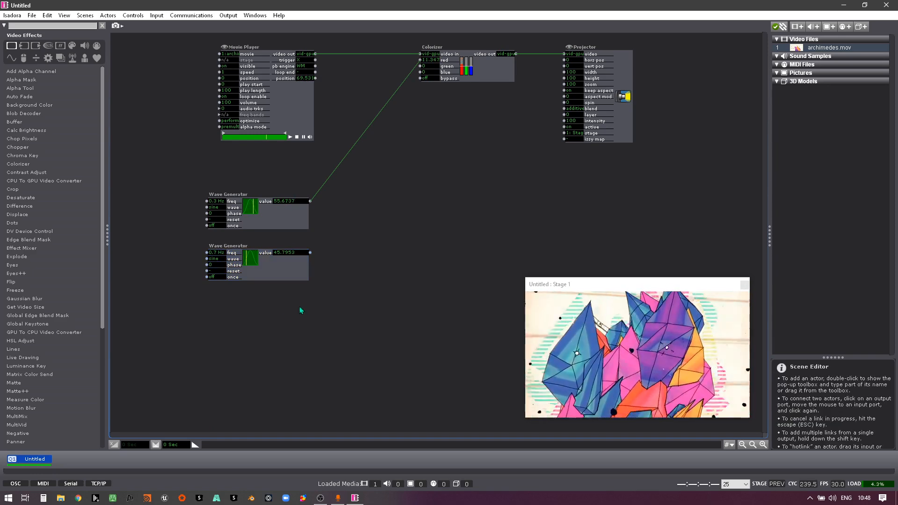
Step: Link the second Wave Generator's value output to the Colorizer's blue input
left_click(310, 253)
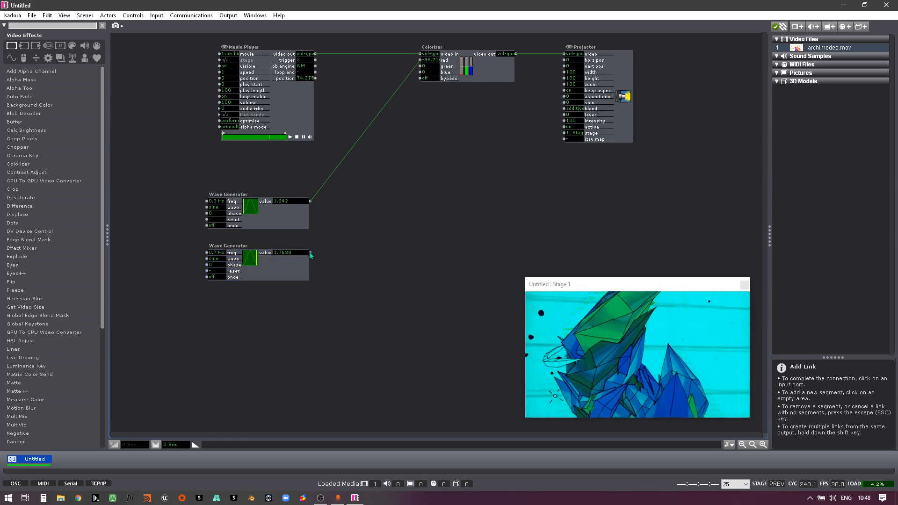
left_click(420, 72)
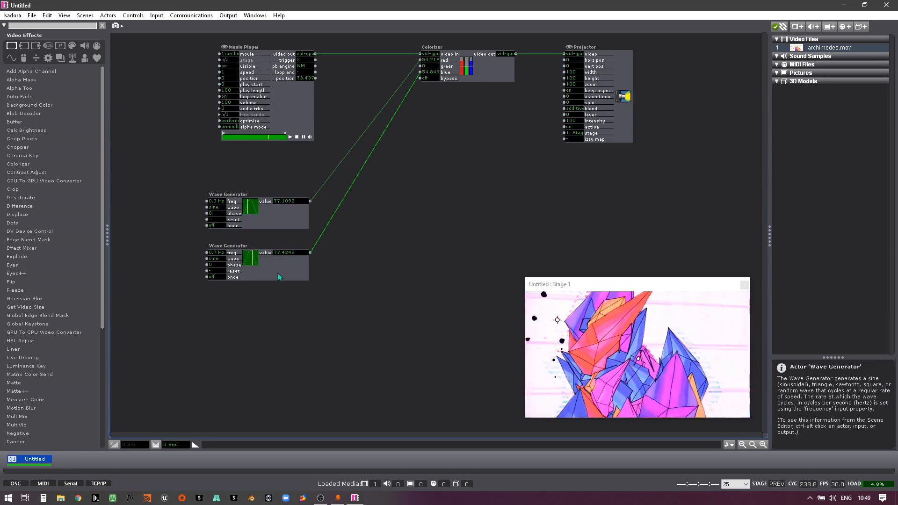
Step: Set the second Wave Generator's frequency to 0.3 Hz and reactivate the scene so both waves start together
left_click(216, 253)
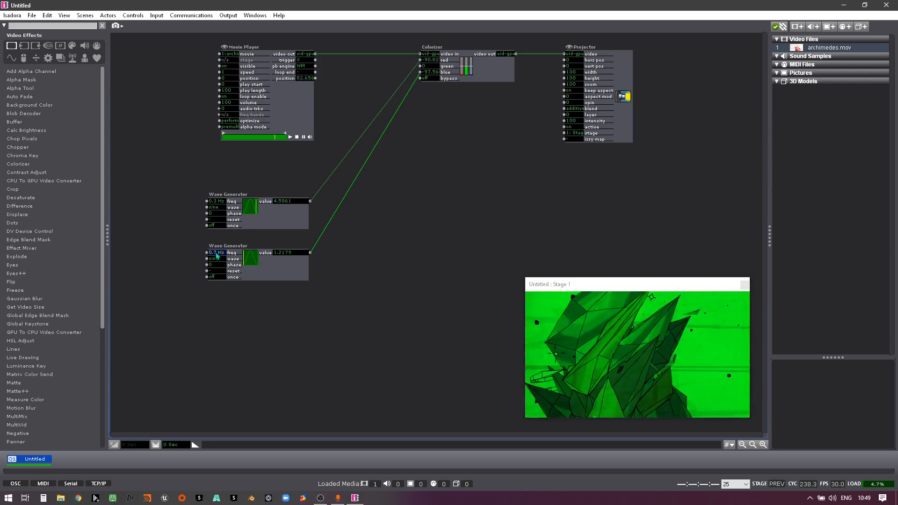
type(".3")
key("Return")
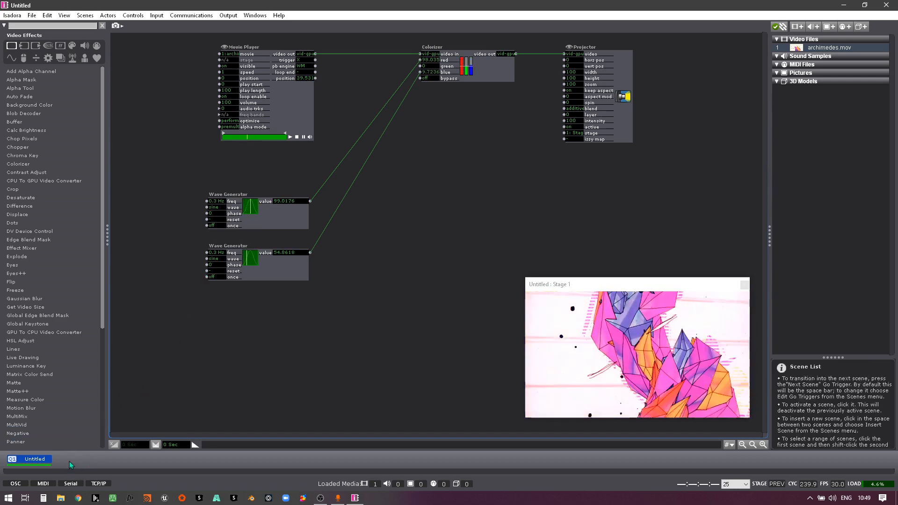
left_click(40, 461)
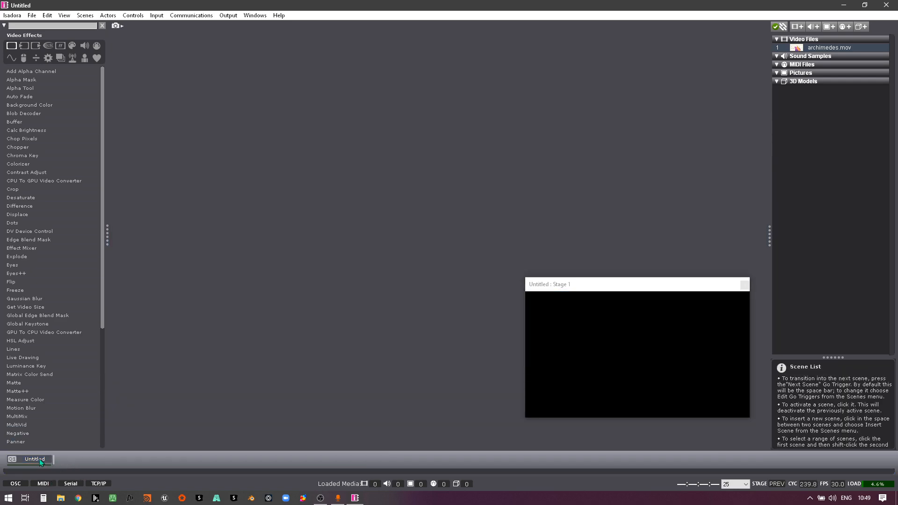
left_click(41, 461)
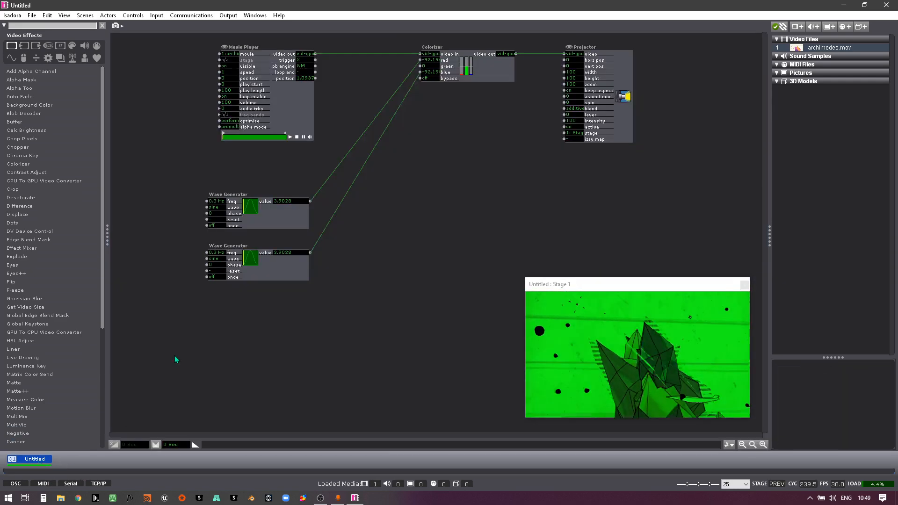
Step: Move the second Wave Generator closer under the first and place a third copy aligned below it
left_click(282, 277)
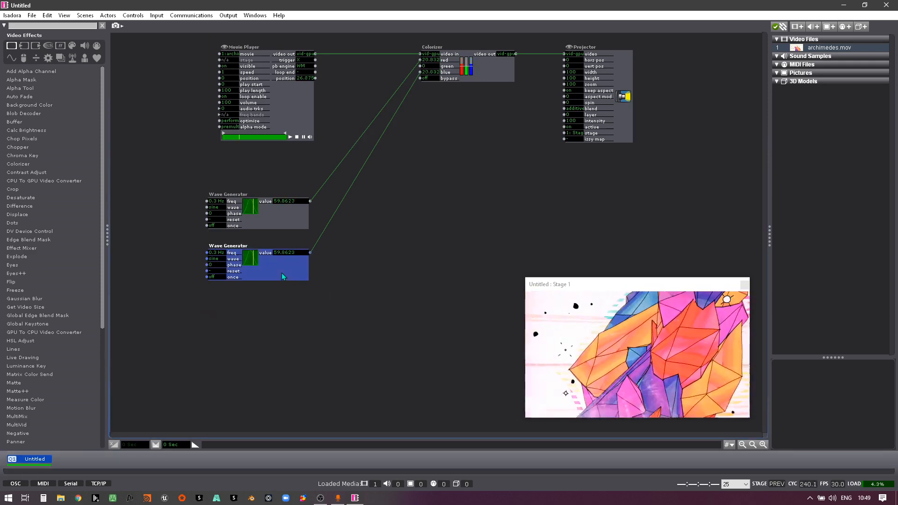
mouse_move(288, 272)
left_mouse_down()
mouse_move(288, 296)
mouse_move(287, 267)
left_mouse_up()
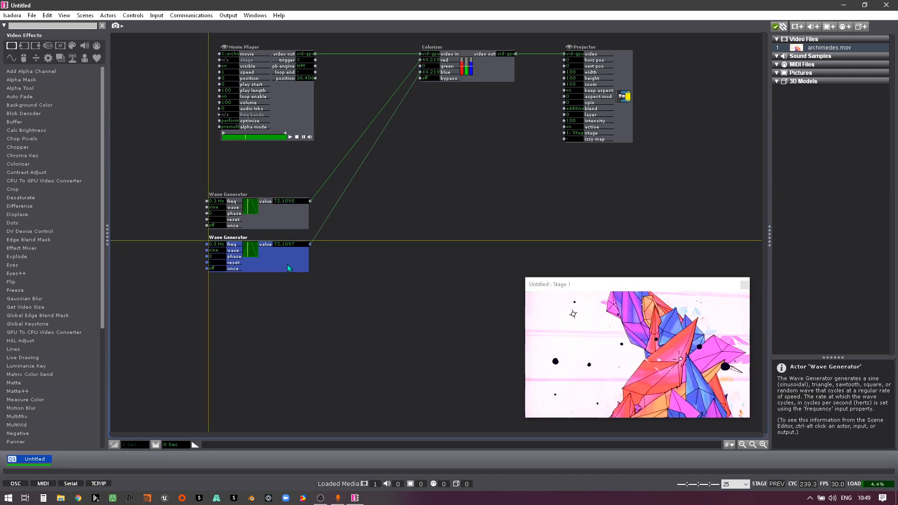
left_click(265, 322)
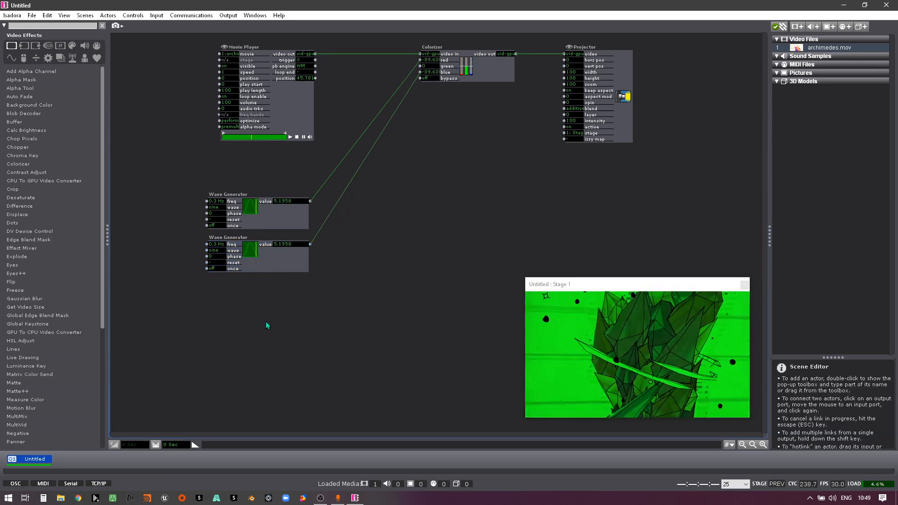
key("ctrl+v")
left_click_drag(276, 275, 275, 309)
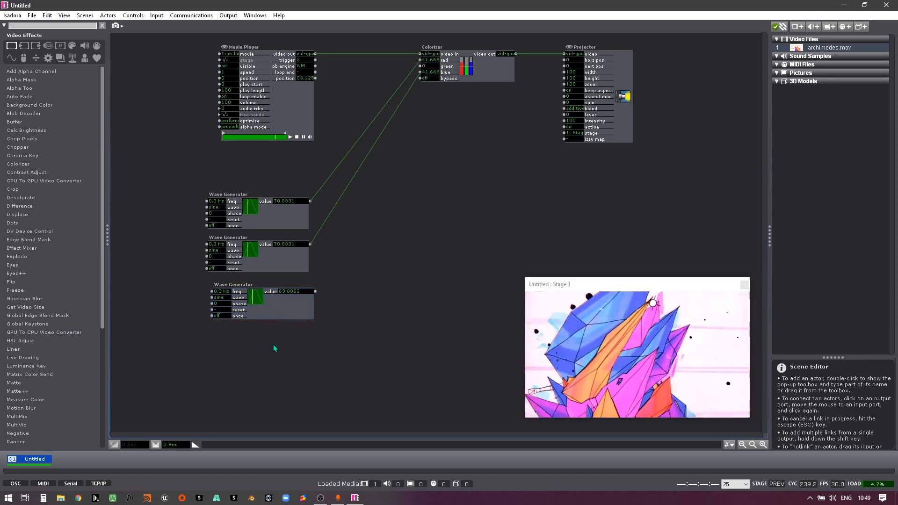
left_click_drag(286, 306, 283, 304)
Step: Reactivate the scene to synchronise the three Wave Generators, then delete the third one
left_click(57, 458)
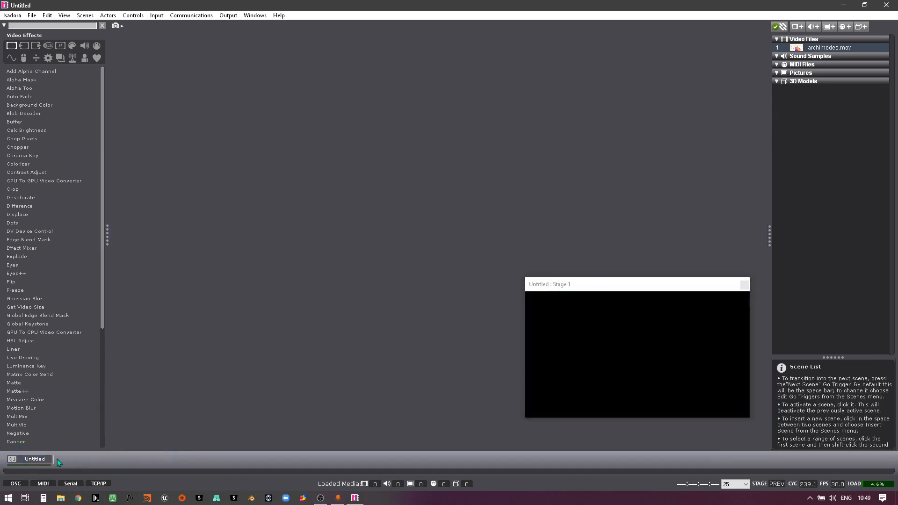
left_click(39, 459)
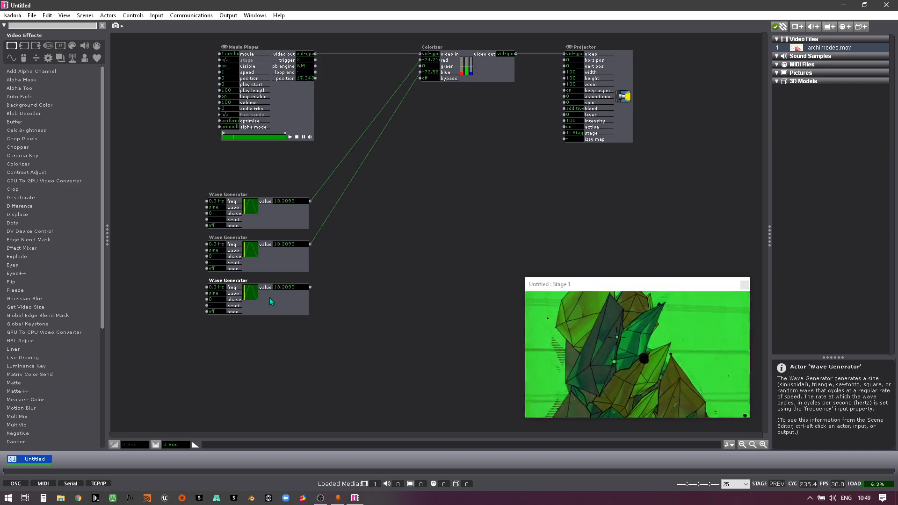
left_click(291, 307)
key("Delete")
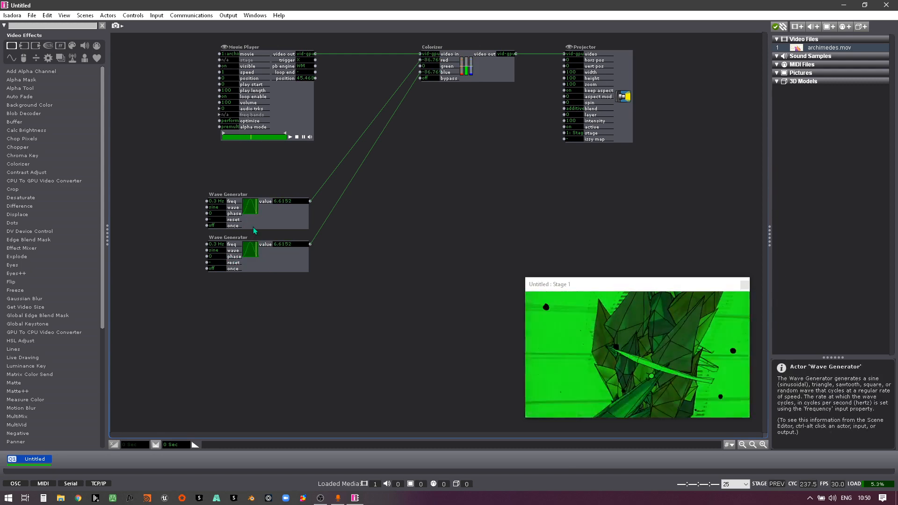
Step: Set the second Wave Generator's phase to 50 and move the actor slightly further below the first
left_click(275, 260)
left_click(276, 223)
left_click(276, 256)
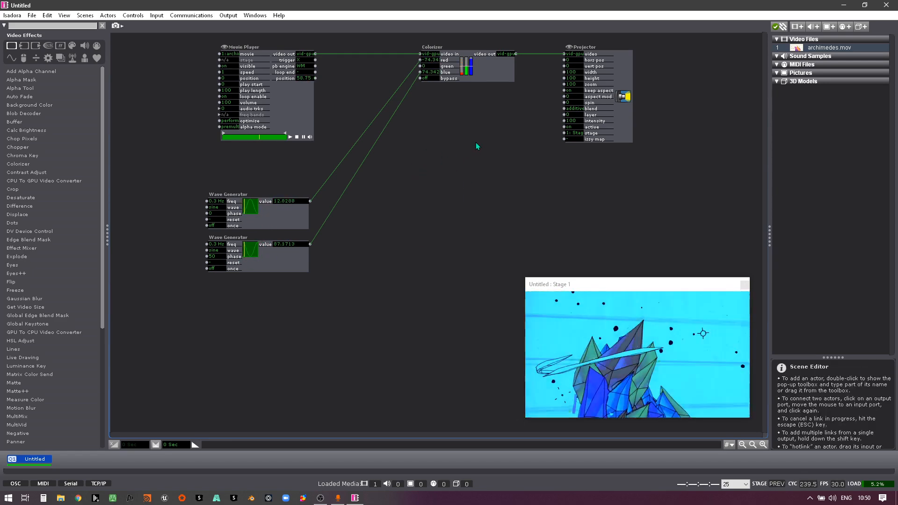
left_click_drag(290, 265, 290, 274)
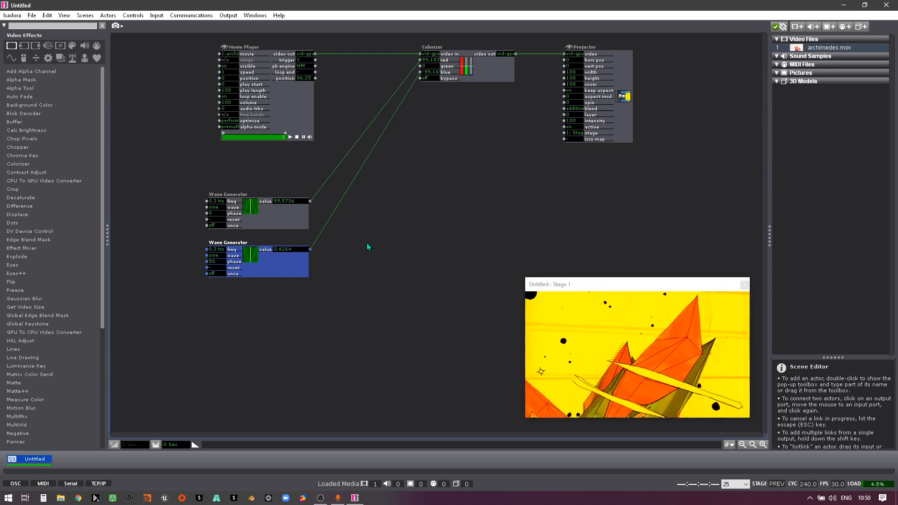
left_click(477, 81)
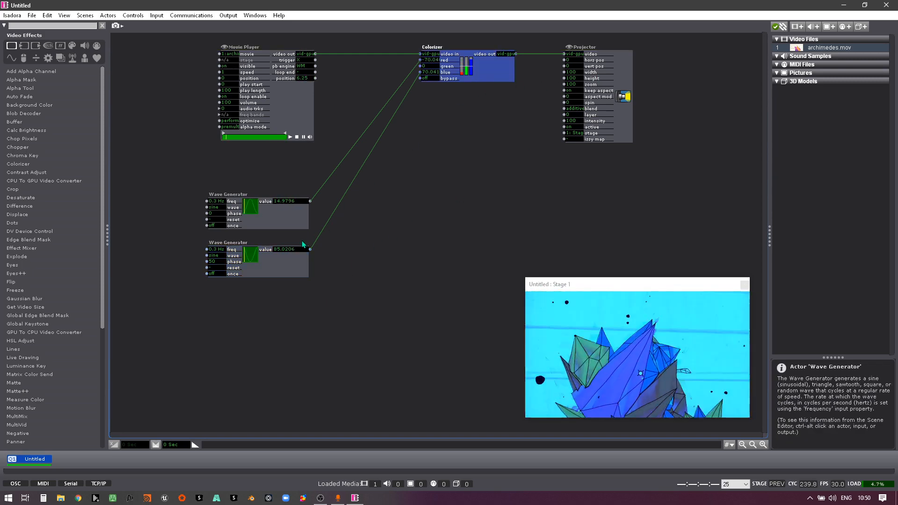